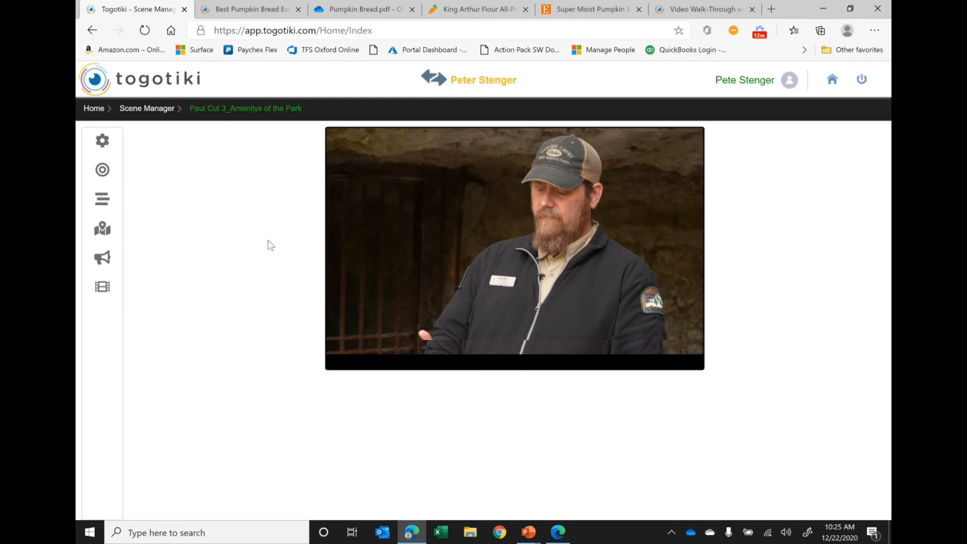
- Create a new overlay for the scene, mute the video and pause it at 00:00:03 as the overlay's begin time
{"action": "left_click", "coordinate": [104, 289]}
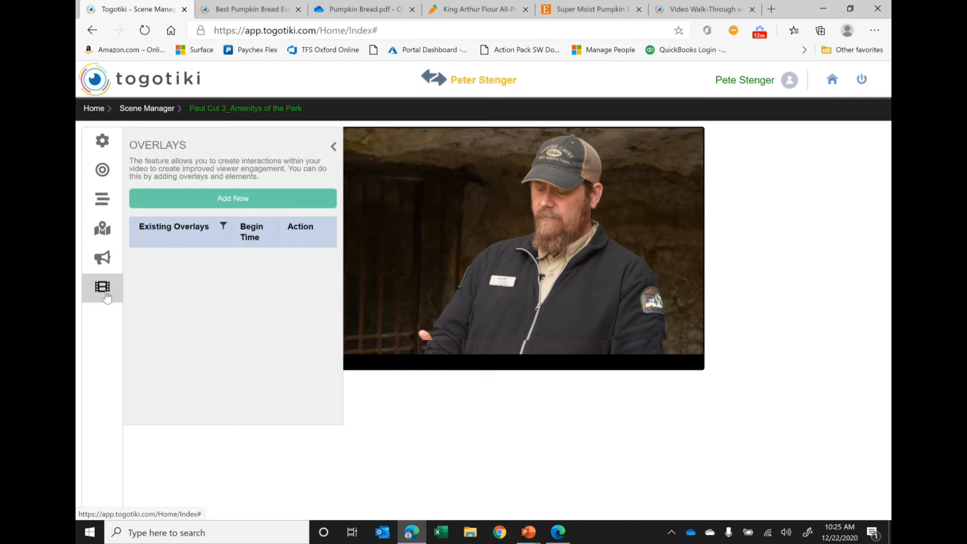
{"action": "left_click", "coordinate": [240, 197]}
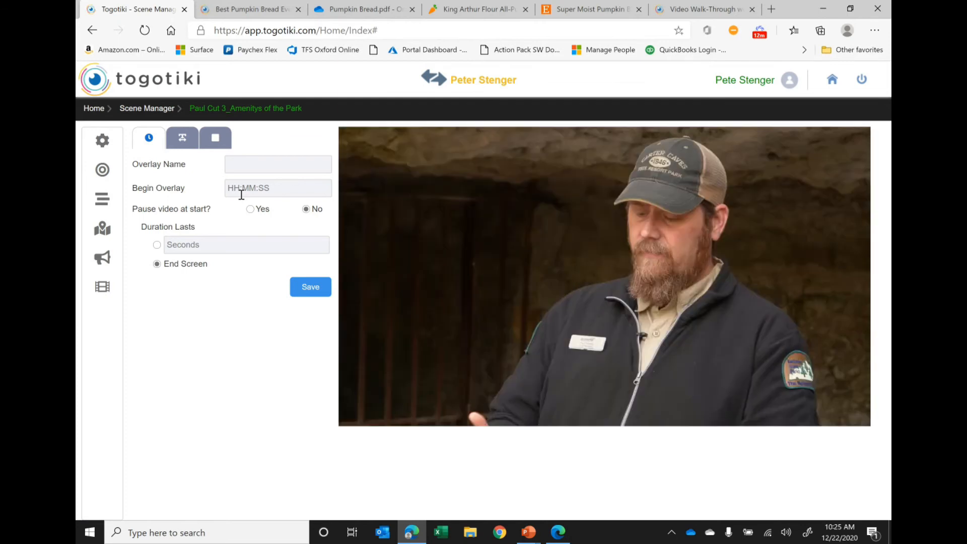
{"action": "left_click", "coordinate": [241, 194]}
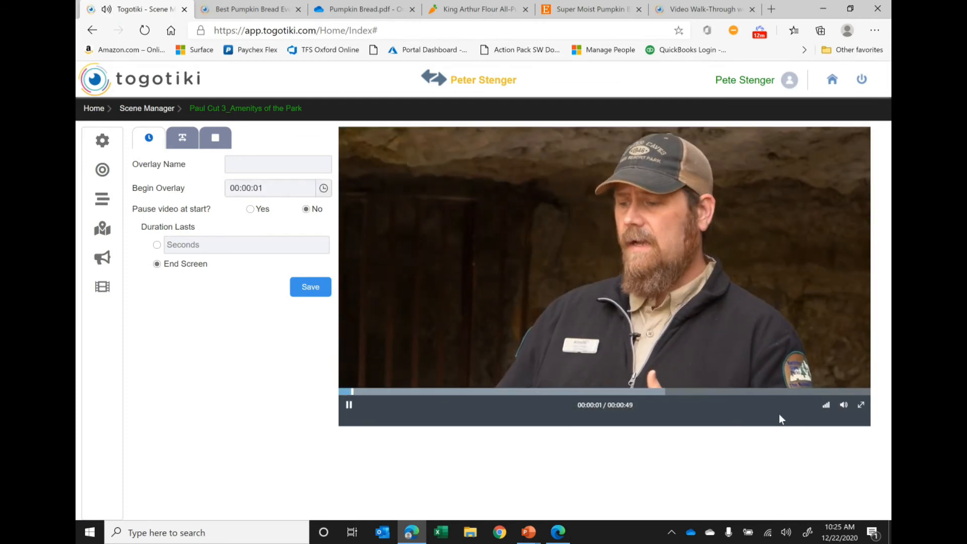
{"action": "left_click", "coordinate": [844, 405]}
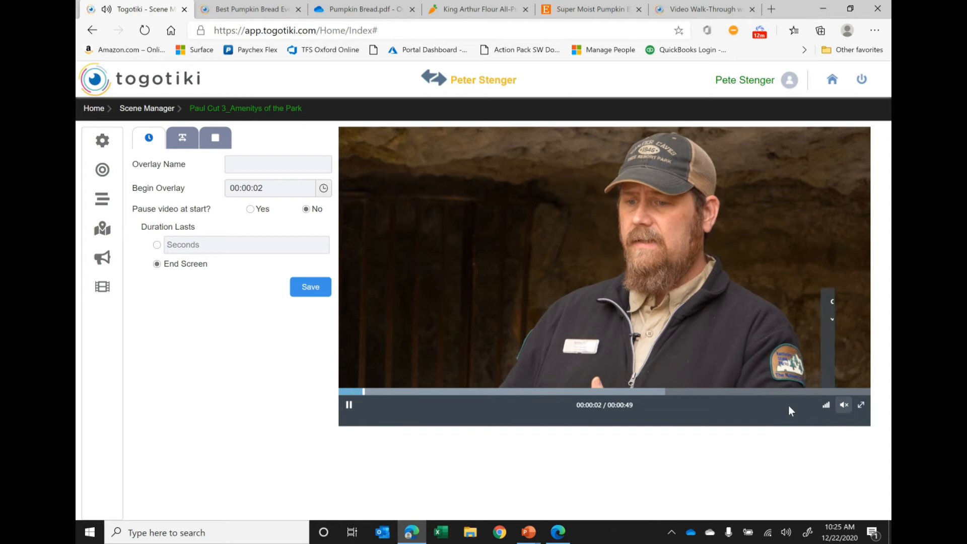
{"action": "left_click", "coordinate": [349, 405]}
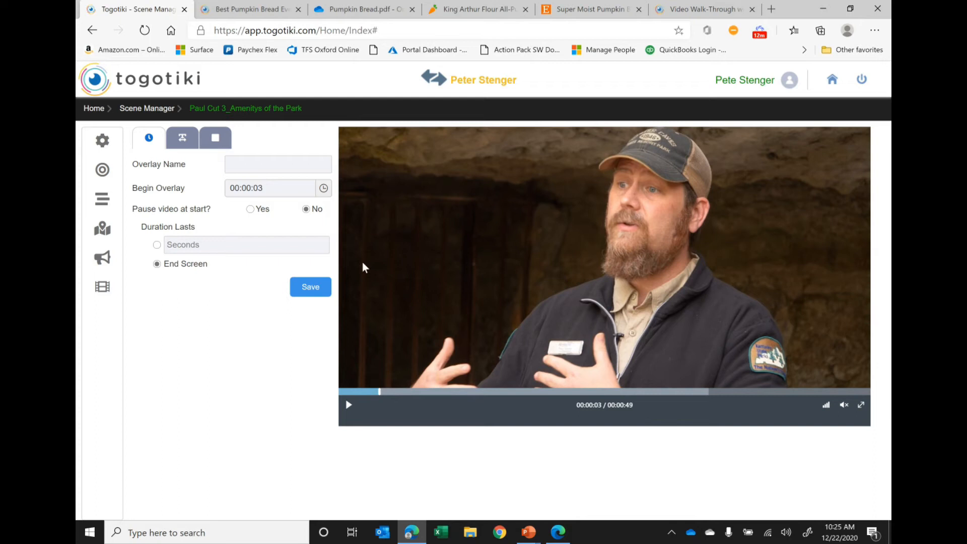
- Name the overlay "First Overlay", keep the video running at its start, set the duration to 5 seconds and save
{"action": "left_click", "coordinate": [256, 165]}
{"action": "type", "text": "First Overlay"}
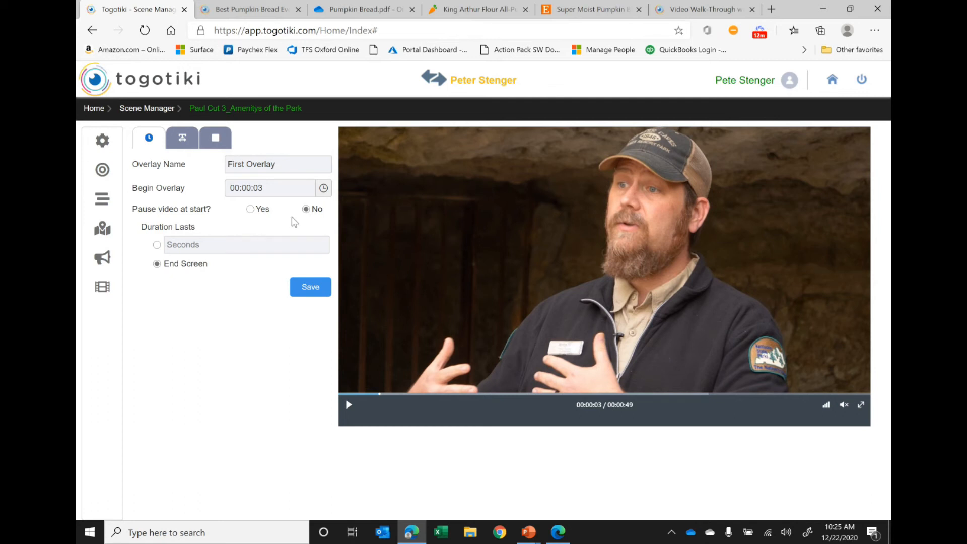
{"action": "left_click", "coordinate": [251, 209]}
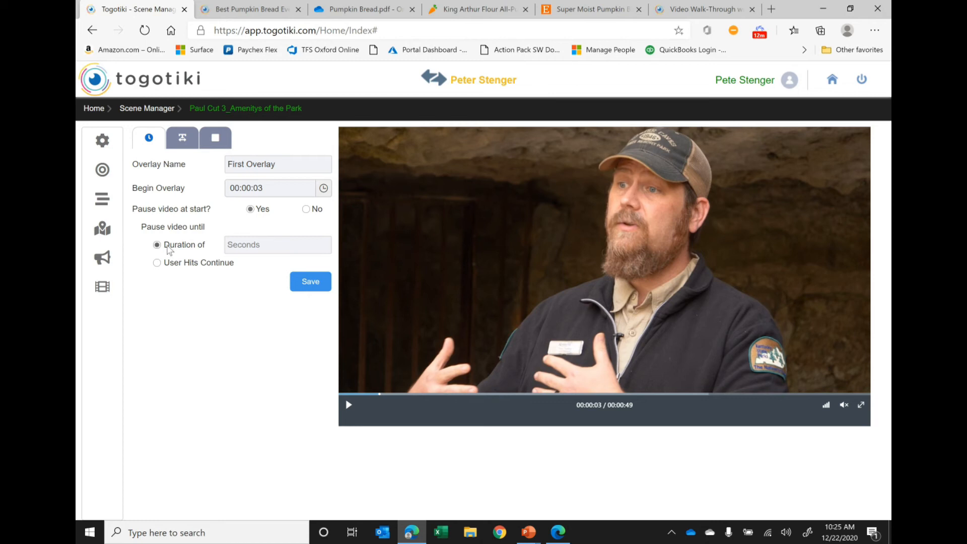
{"action": "left_click", "coordinate": [306, 209]}
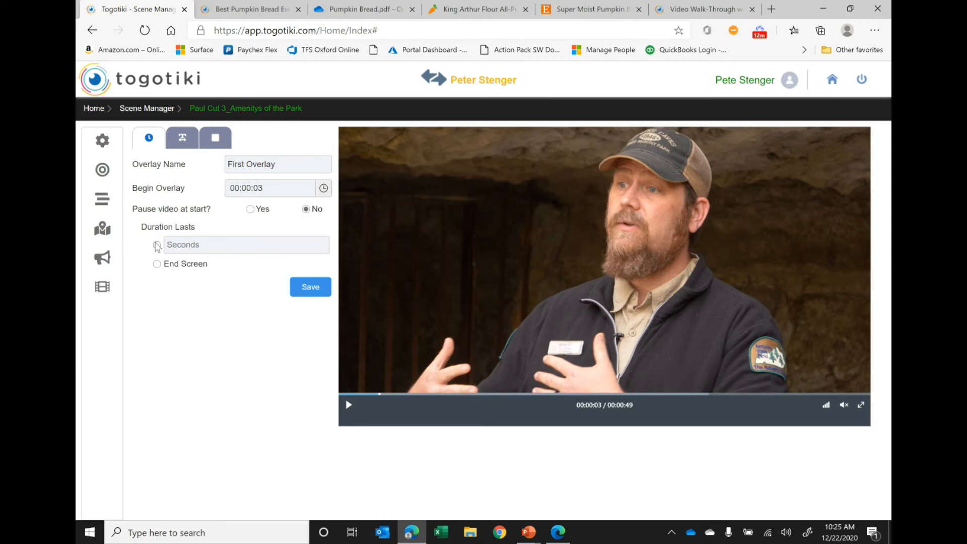
{"action": "left_click", "coordinate": [217, 249]}
{"action": "type", "text": "5"}
{"action": "left_click", "coordinate": [311, 288]}
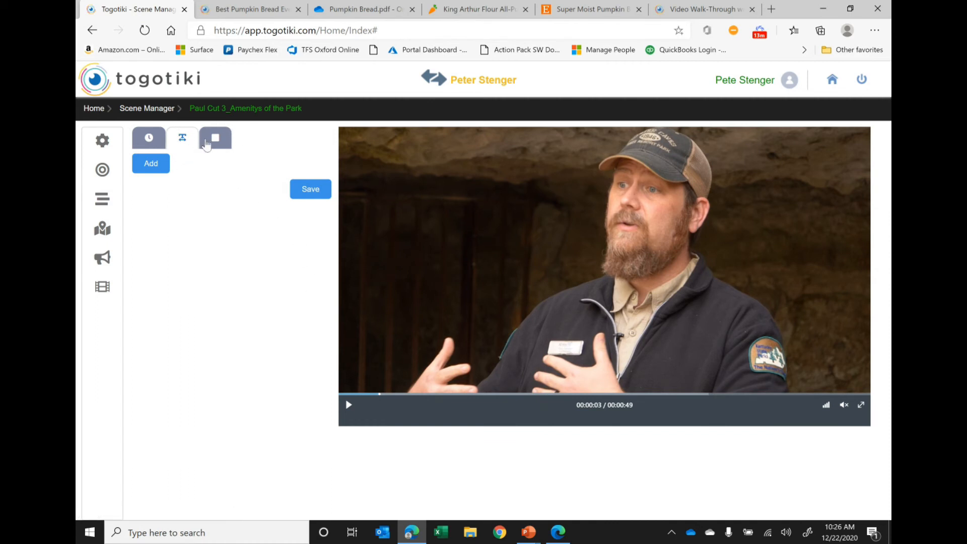
- Add a text element named "First Text Overlay" over the dark area beside the man, and paste in the prepared text overlay description
{"action": "left_click", "coordinate": [151, 166]}
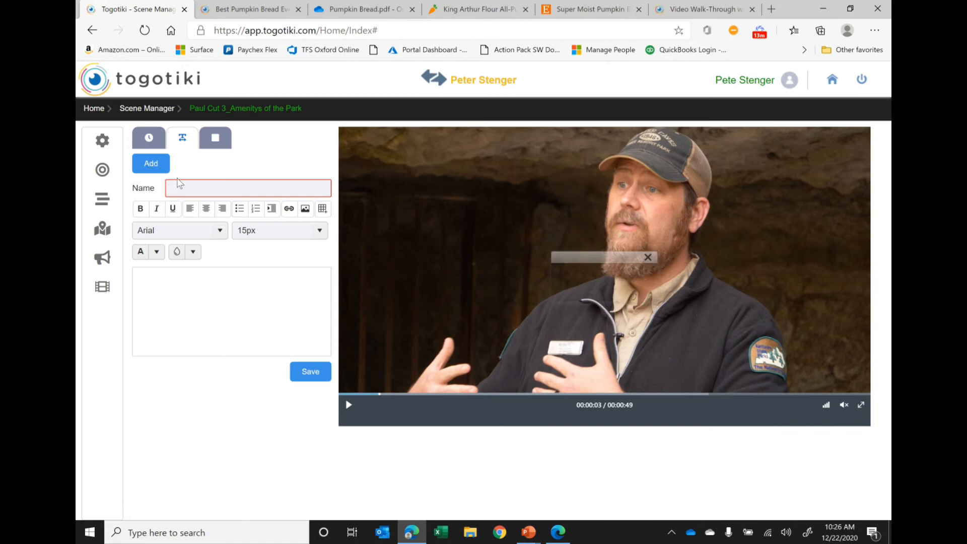
{"action": "type", "text": "First Text Overlay"}
{"action": "left_click_drag", "start_coordinate": [603, 258], "coordinate": [456, 189]}
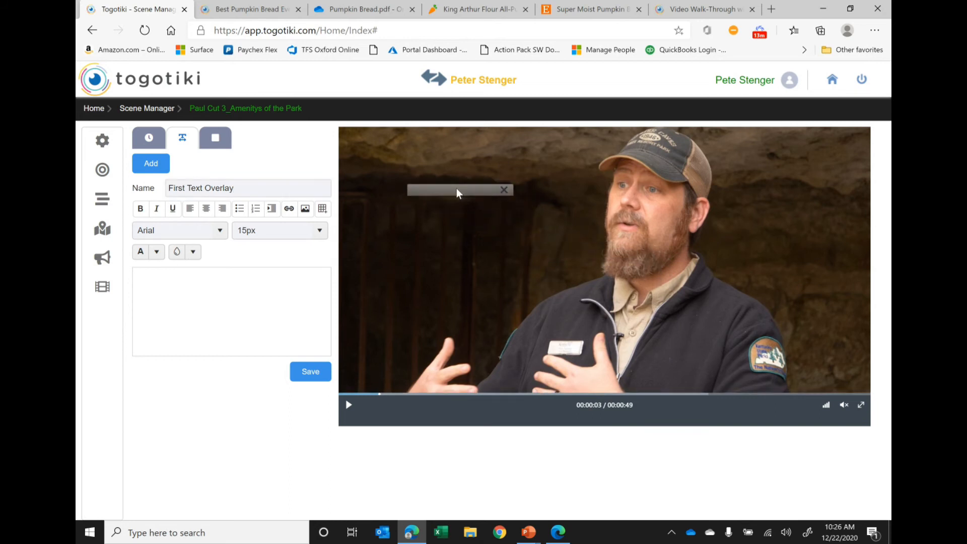
{"action": "left_click", "coordinate": [254, 293]}
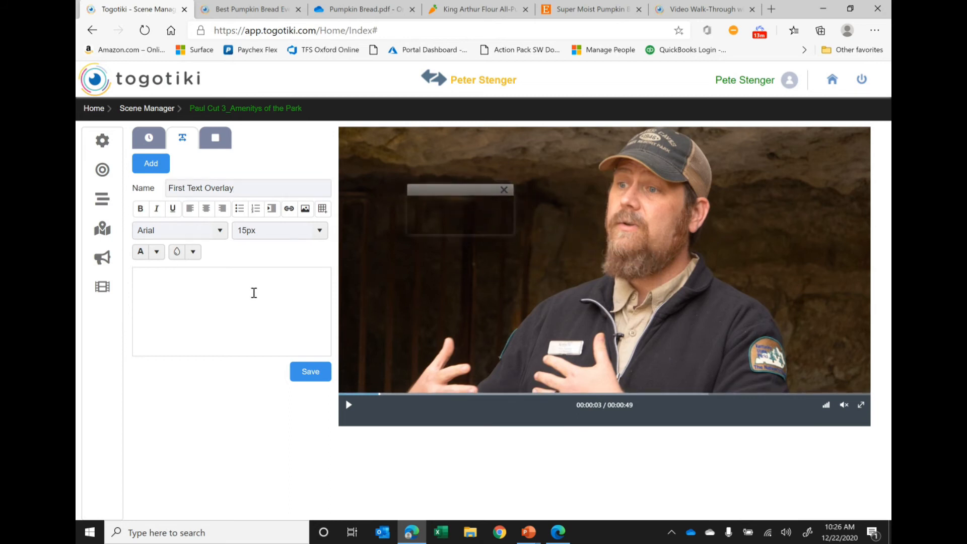
{"action": "type", "text": "What is a text overlay?  It is text I can place onto a video playback scene."}
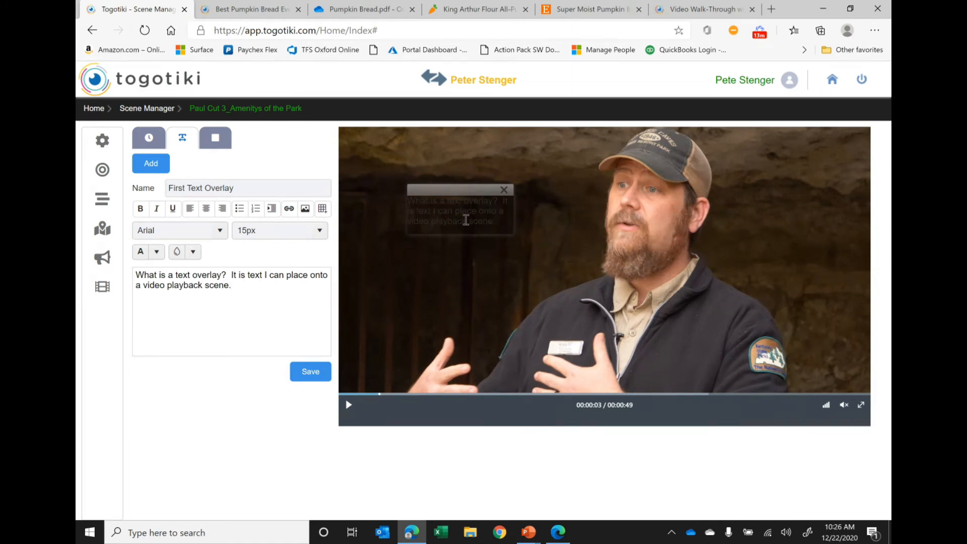
- Colour all of the overlay text yellow and widen its text box on the video
{"action": "left_click_drag", "start_coordinate": [329, 285], "coordinate": [117, 272]}
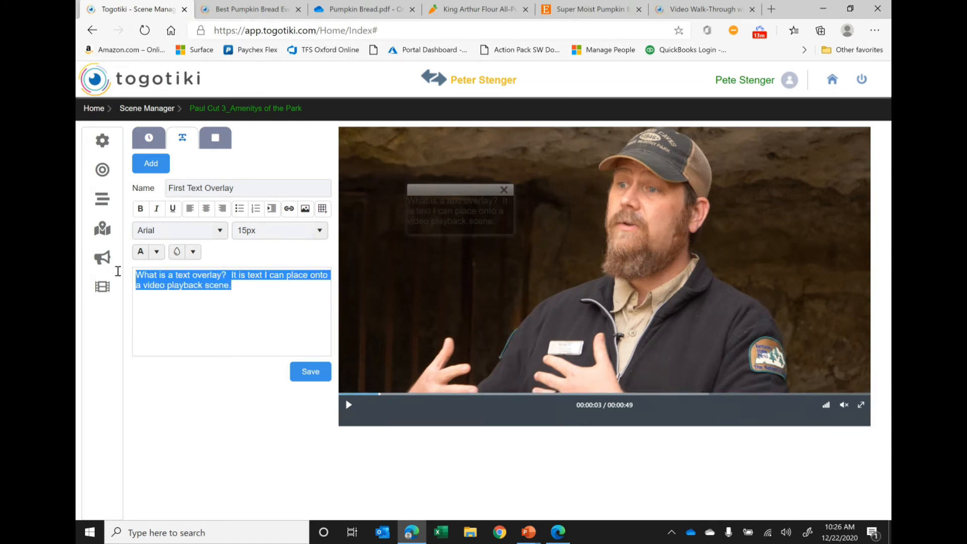
{"action": "left_click", "coordinate": [157, 252]}
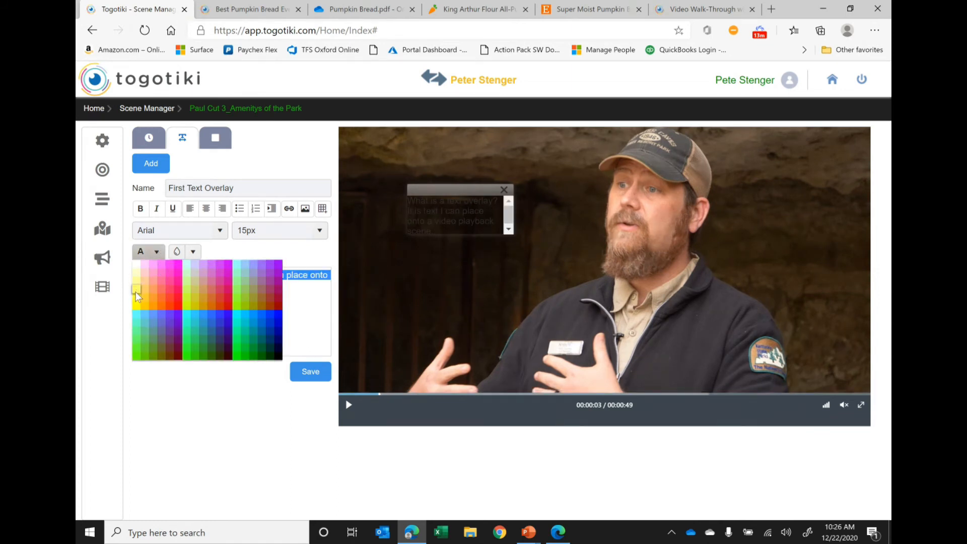
{"action": "left_click", "coordinate": [137, 298]}
{"action": "left_click_drag", "start_coordinate": [514, 215], "coordinate": [548, 213]}
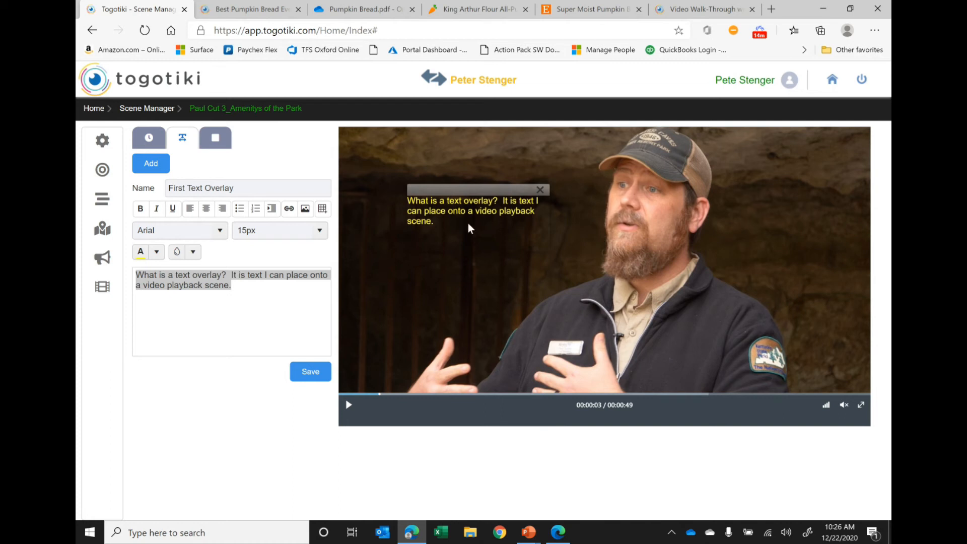
- Set the overlay text to 30px, fit its box in the video's upper left corner, and save the text element
{"action": "left_click", "coordinate": [320, 230]}
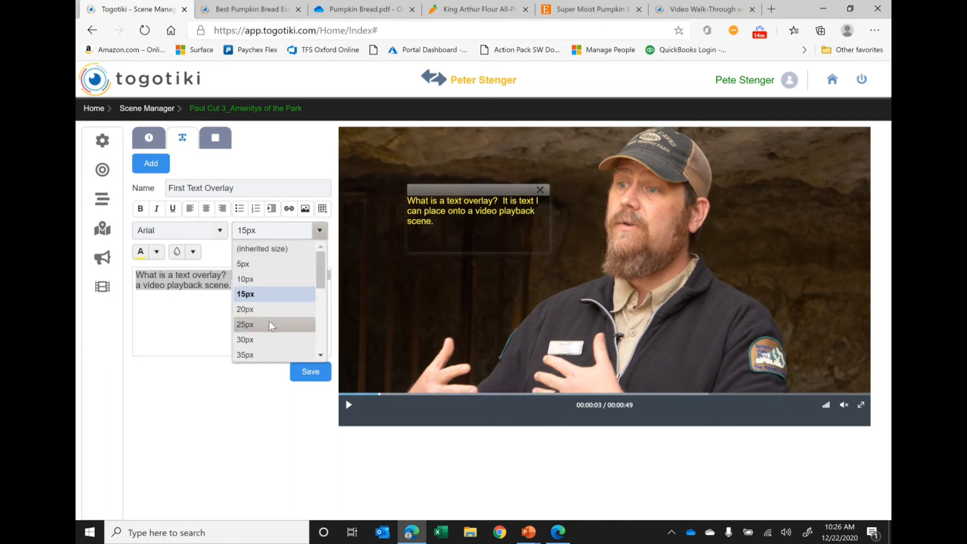
{"action": "left_click", "coordinate": [269, 340]}
{"action": "left_click_drag", "start_coordinate": [516, 254], "coordinate": [516, 313]}
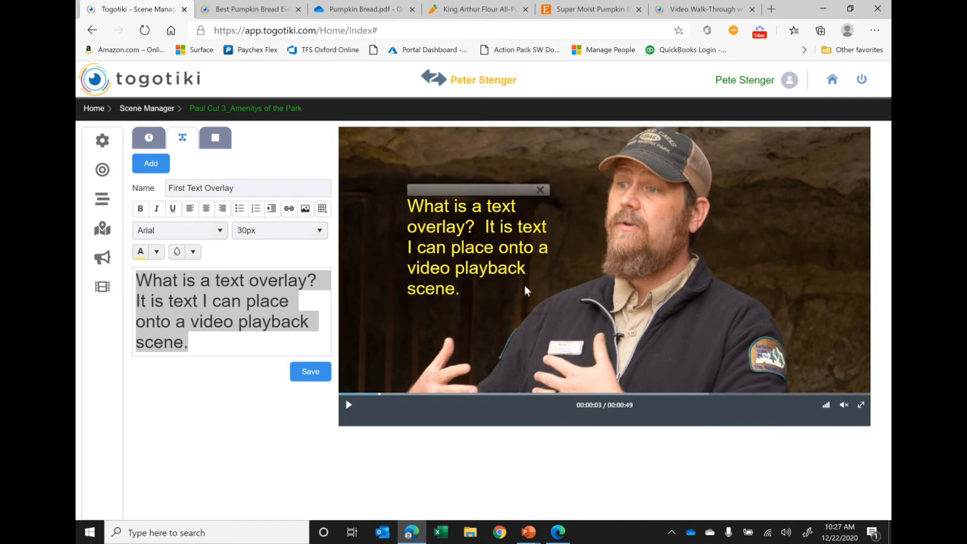
{"action": "left_click_drag", "start_coordinate": [506, 189], "coordinate": [464, 145]}
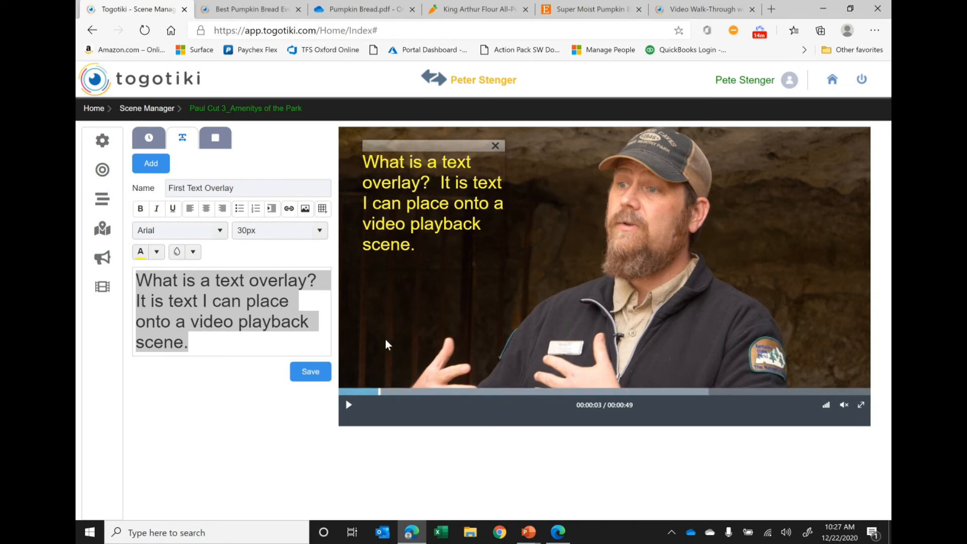
{"action": "left_click", "coordinate": [310, 372]}
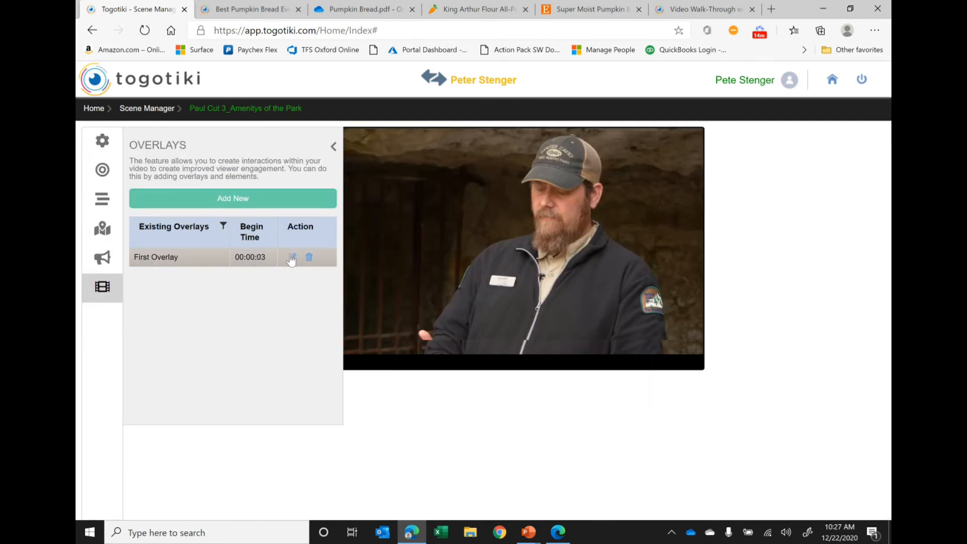
- Reopen First Overlay for editing and add a button element named "First Button" with the button text "Look at Google"
{"action": "left_click", "coordinate": [293, 257]}
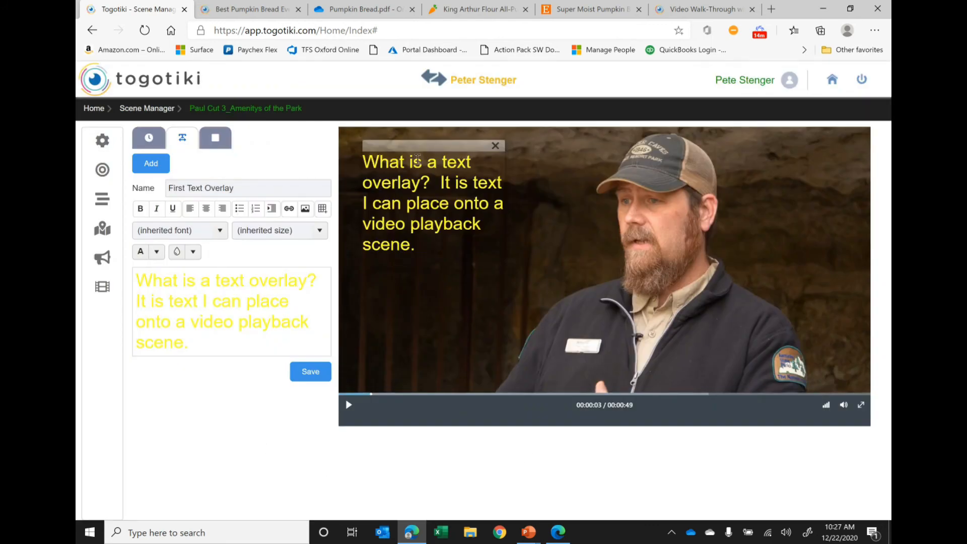
{"action": "left_click", "coordinate": [216, 140]}
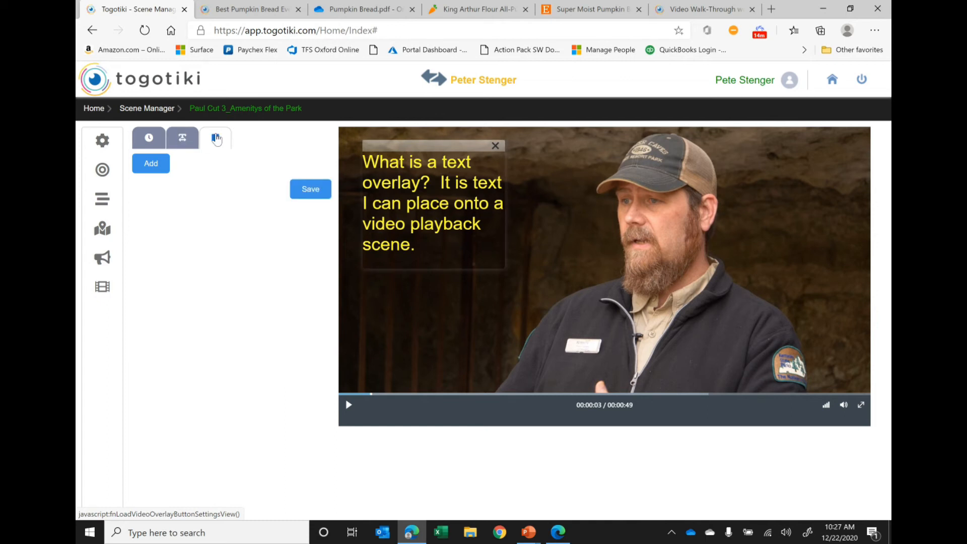
{"action": "left_click", "coordinate": [148, 169]}
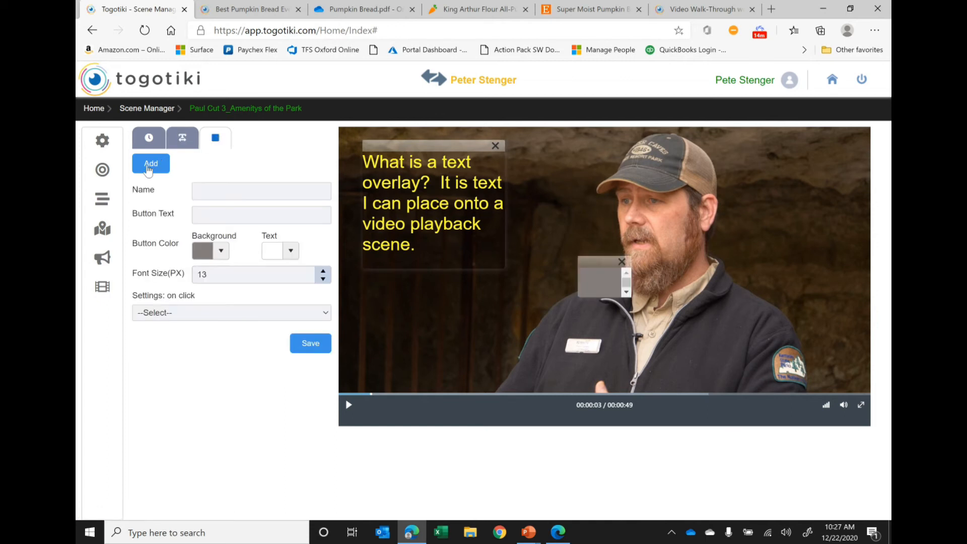
{"action": "left_click", "coordinate": [237, 194]}
{"action": "type", "text": "First Button"}
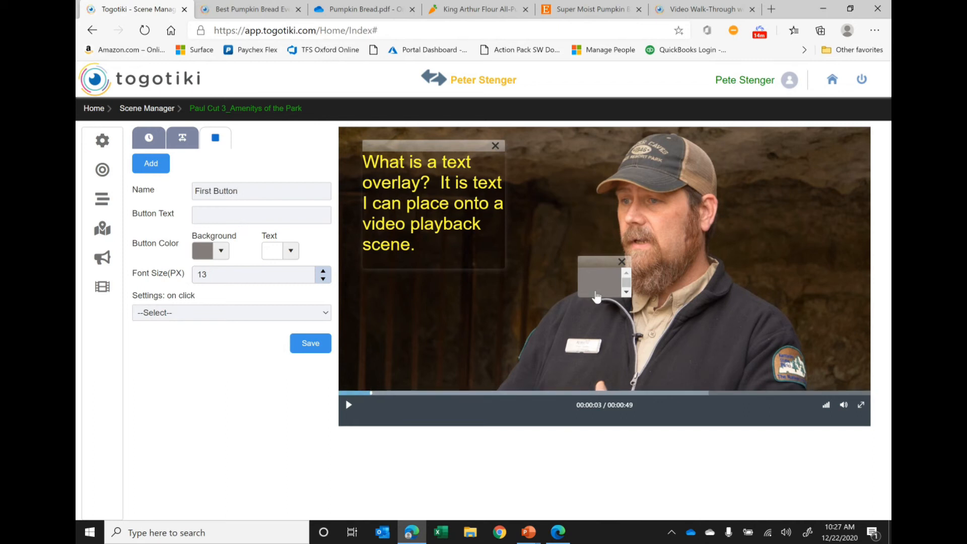
{"action": "left_click", "coordinate": [236, 214]}
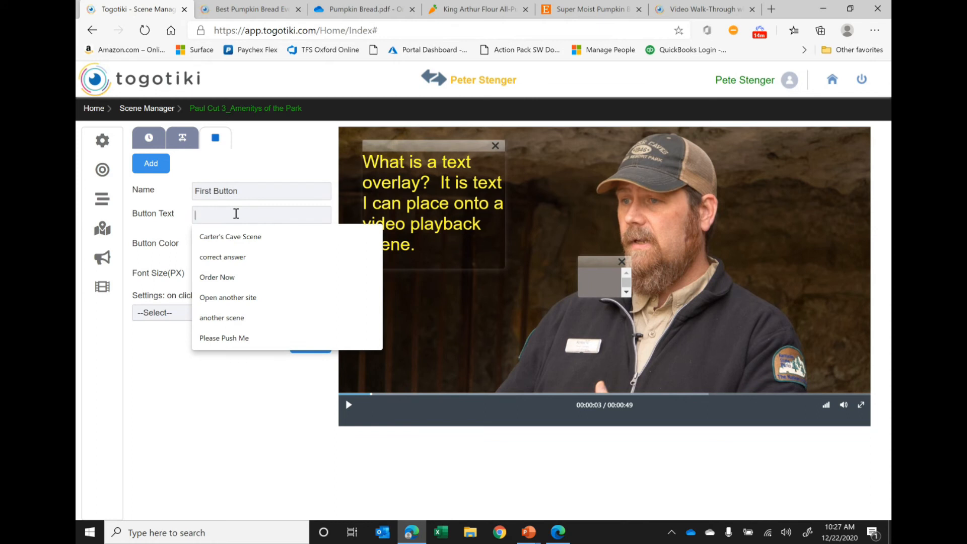
{"action": "type", "text": "Loo"}
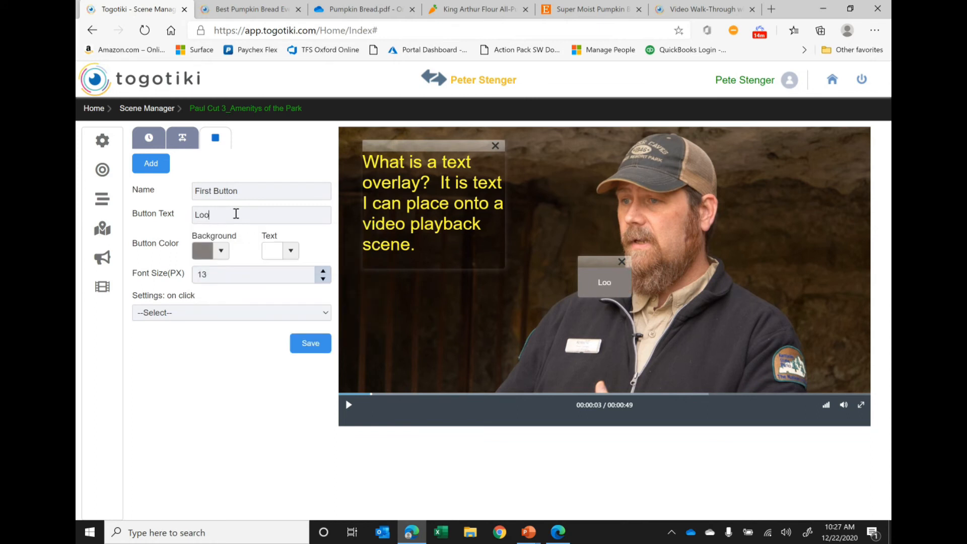
{"action": "type", "text": "k at Google"}
- Give the button a dark red background and place it beside the man's head, over the rock wall
{"action": "left_click", "coordinate": [218, 255]}
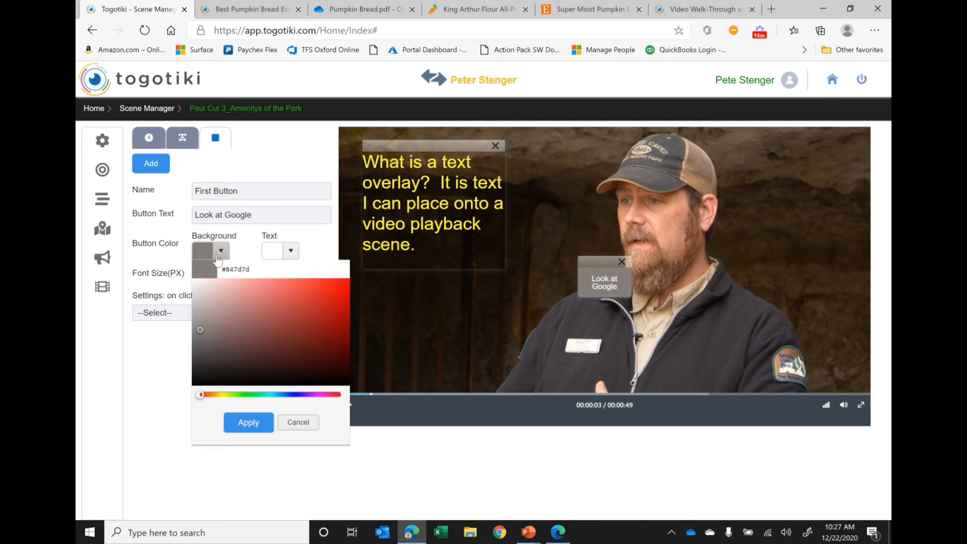
{"action": "left_click", "coordinate": [335, 336]}
{"action": "left_click", "coordinate": [254, 422]}
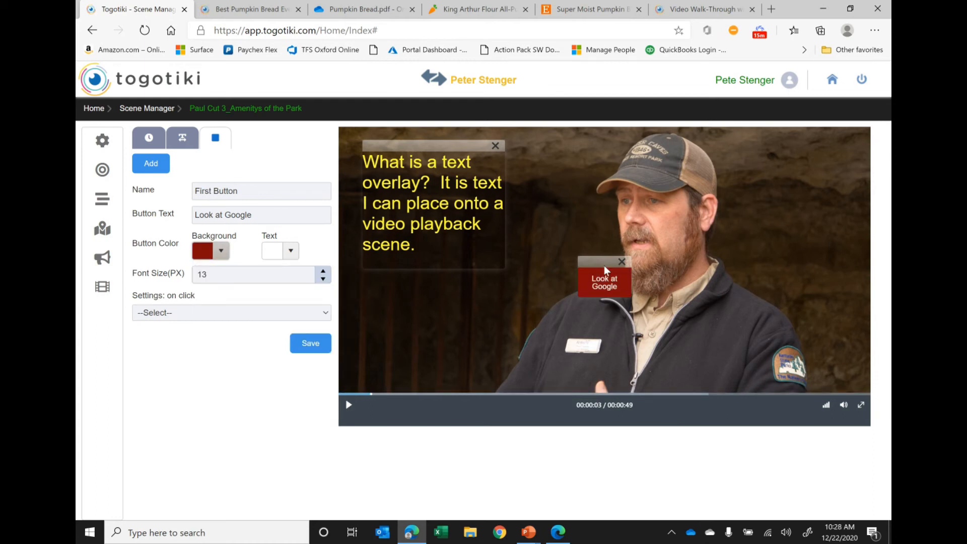
{"action": "left_click_drag", "start_coordinate": [603, 265], "coordinate": [781, 176]}
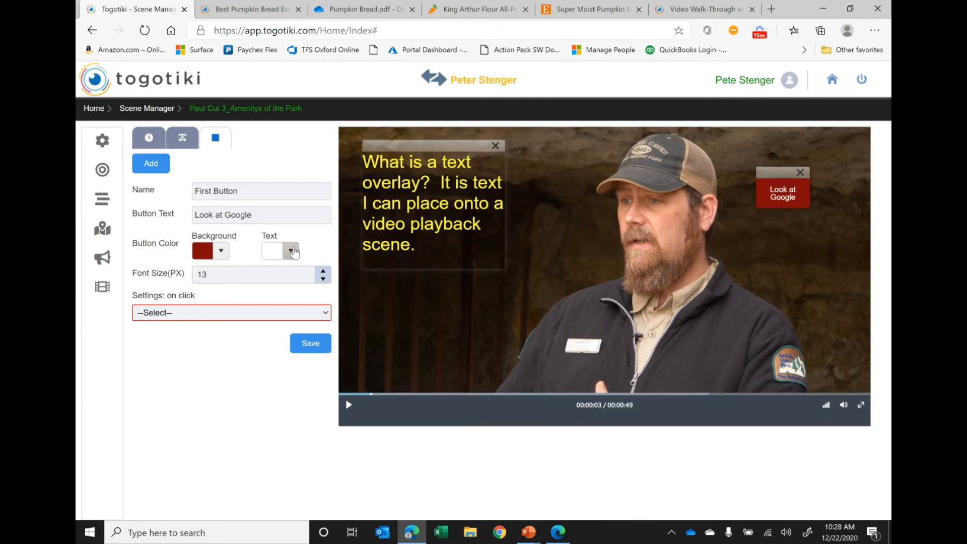
- Change the button text to "Look at Picture of Cottage"
{"action": "left_click", "coordinate": [326, 314]}
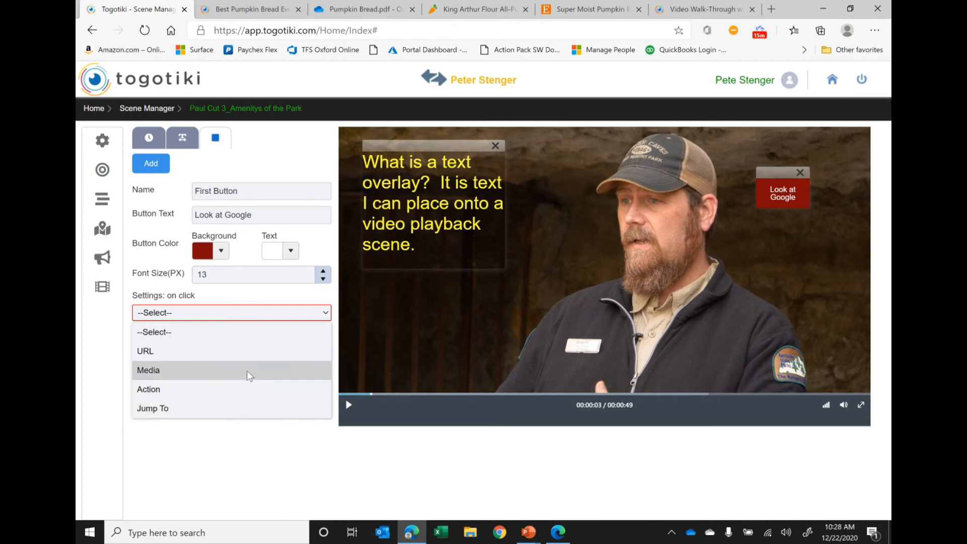
{"action": "left_click", "coordinate": [276, 215]}
{"action": "key", "text": "BackSpace"}
{"action": "key", "text": "BackSpace"}
{"action": "key", "text": "BackSpace"}
{"action": "key", "text": "BackSpace"}
{"action": "key", "text": "BackSpace"}
{"action": "key", "text": "BackSpace"}
{"action": "type", "text": "Picture of Cottage"}
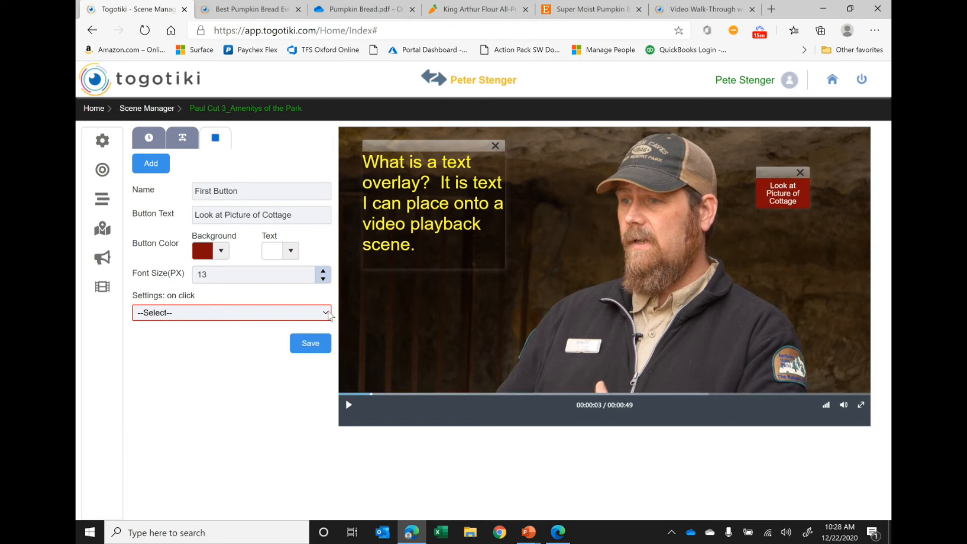
- Set the button's on-click setting to Media, filter the media library by Image and choose the Cabin-242 picture
{"action": "left_click", "coordinate": [325, 313]}
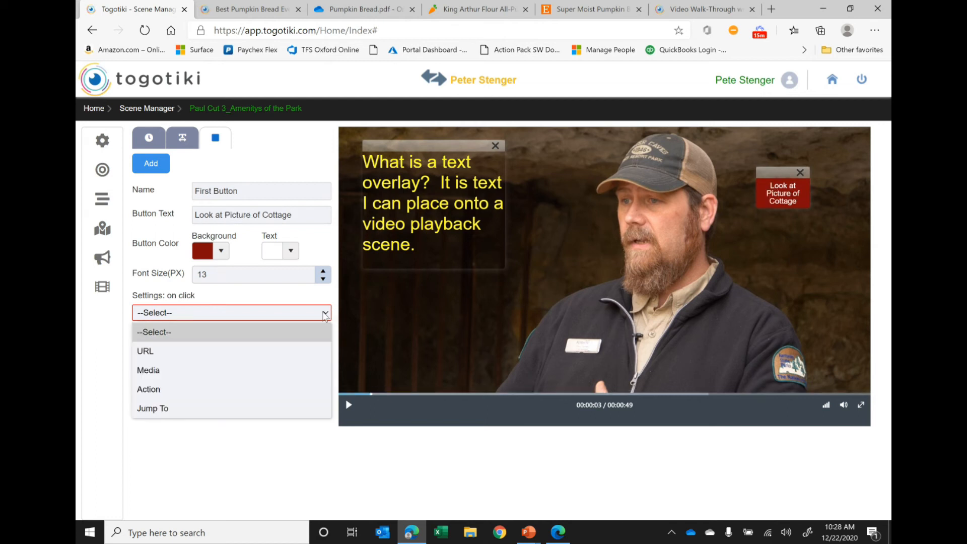
{"action": "left_click", "coordinate": [270, 370]}
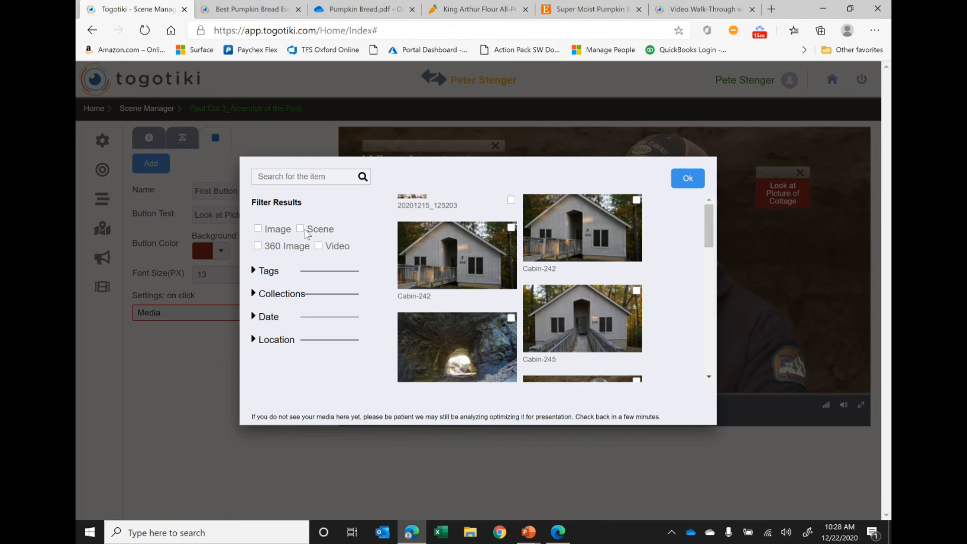
{"action": "left_click", "coordinate": [257, 229]}
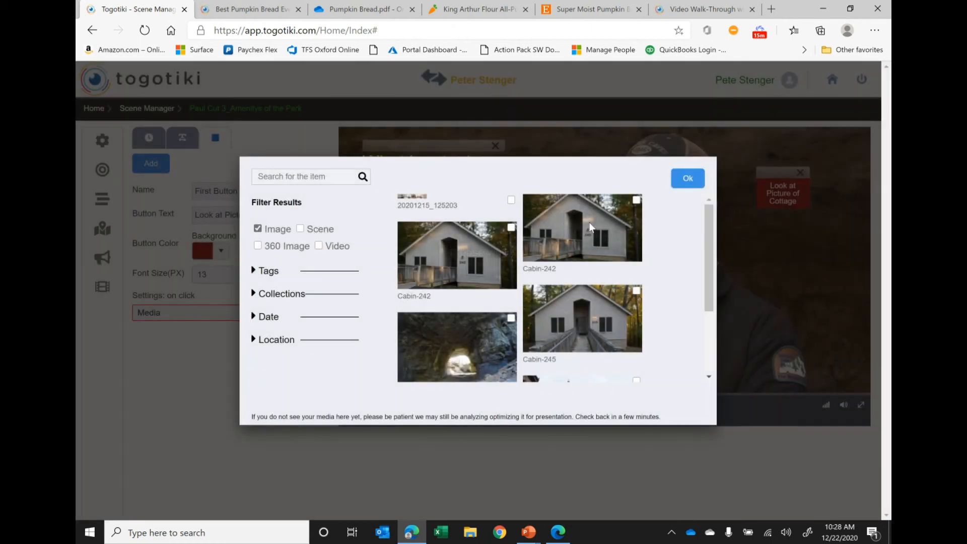
{"action": "left_click", "coordinate": [687, 179]}
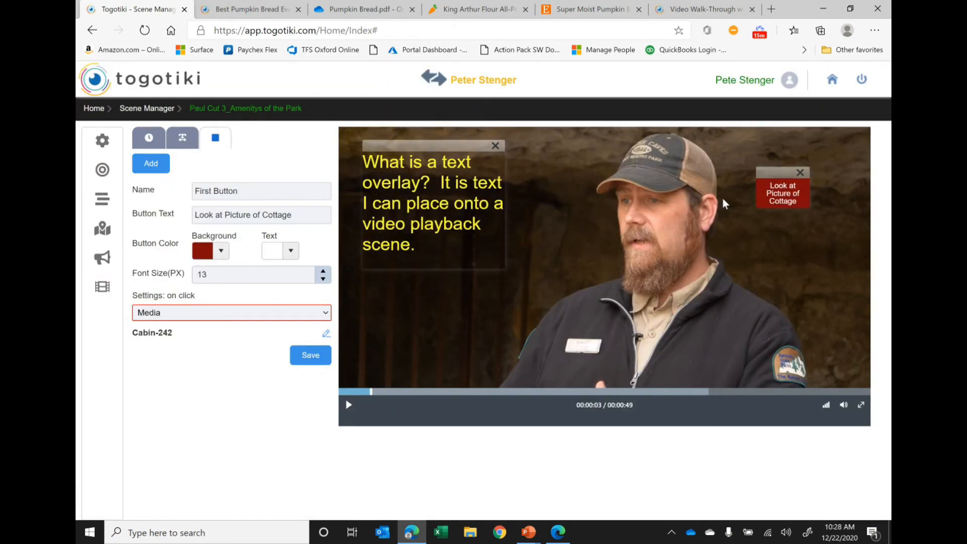
- Widen the red button until its text fits on one line, and move it up toward the video's upper right corner
{"action": "left_click_drag", "start_coordinate": [755, 192], "coordinate": [687, 190]}
{"action": "left_click_drag", "start_coordinate": [747, 179], "coordinate": [768, 163]}
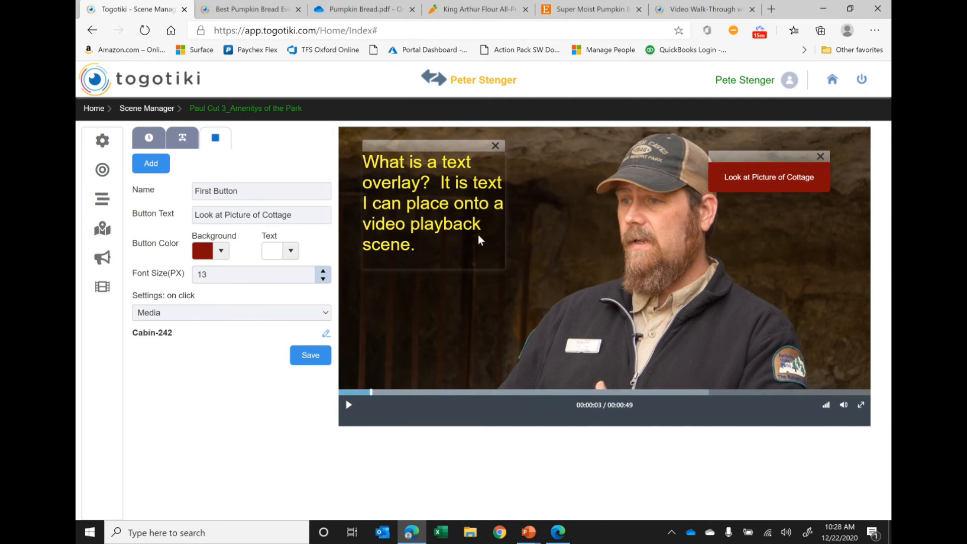
- Set the font size of the red button to 15 px
{"action": "left_click", "coordinate": [324, 271]}
{"action": "left_click", "coordinate": [324, 271]}
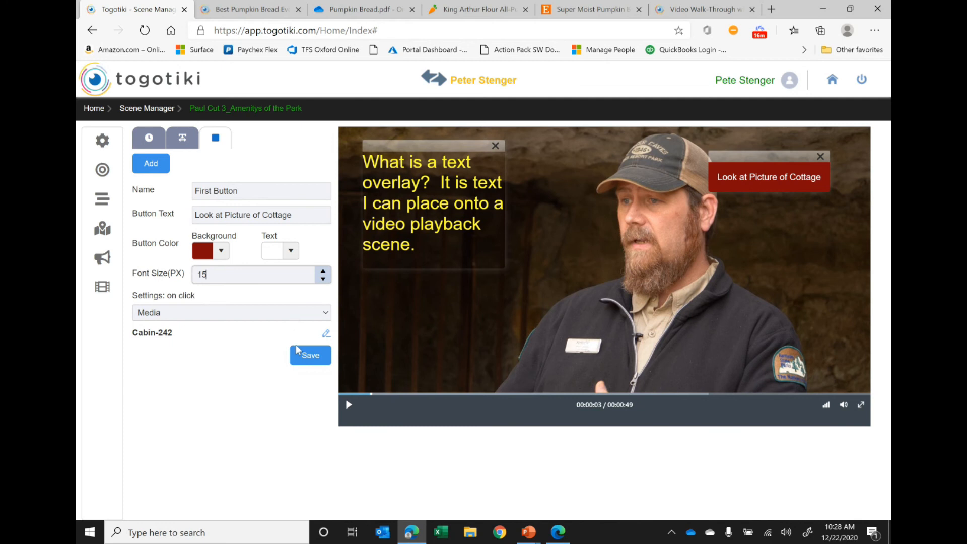
- Add a second button named "Button Two" with the button text "Look at Cave 360"
{"action": "left_click", "coordinate": [144, 171]}
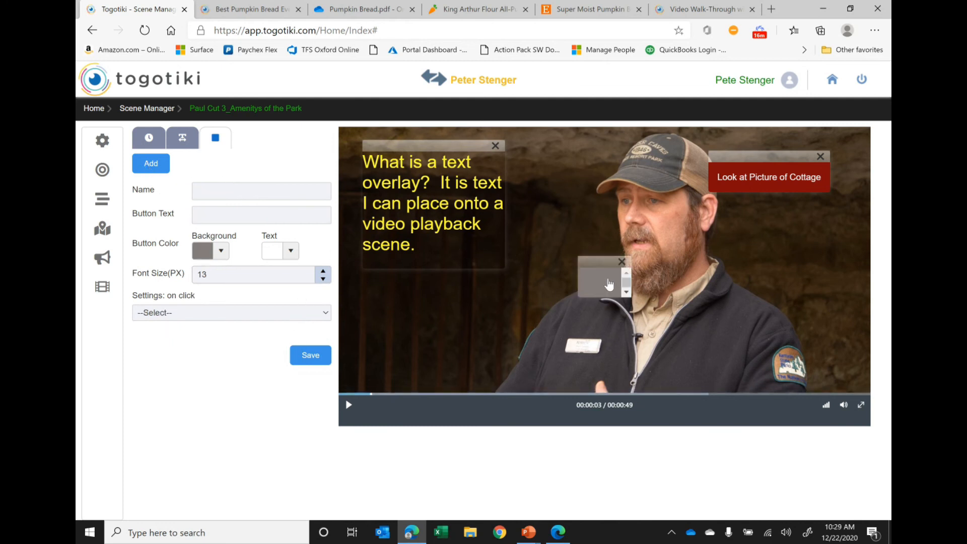
{"action": "left_click", "coordinate": [222, 187]}
{"action": "type", "text": "Bottun"}
{"action": "type", "text": " Two"}
{"action": "left_click", "coordinate": [241, 214]}
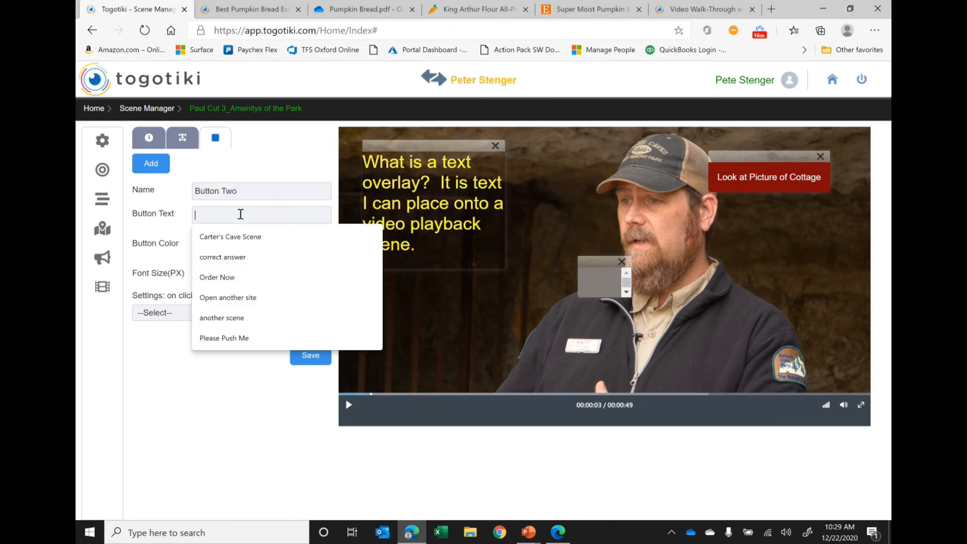
{"action": "type", "text": "Look at "}
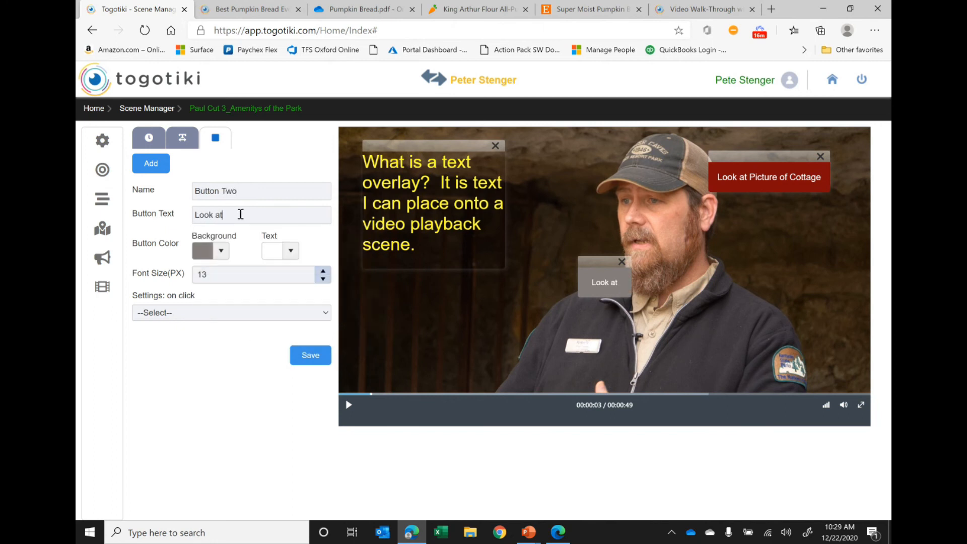
{"action": "type", "text": "Cav"}
{"action": "type", "text": "360"}
- Set the second button's on-click setting to Media, filter the library by 360 Image and choose Smokey Bridge JPG
{"action": "left_click", "coordinate": [325, 311]}
{"action": "left_click", "coordinate": [148, 369]}
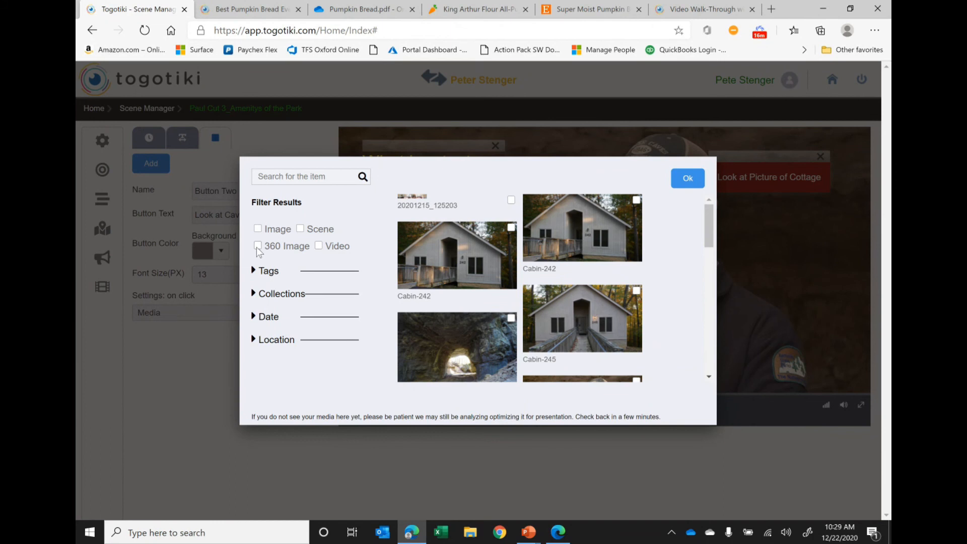
{"action": "left_click", "coordinate": [258, 246]}
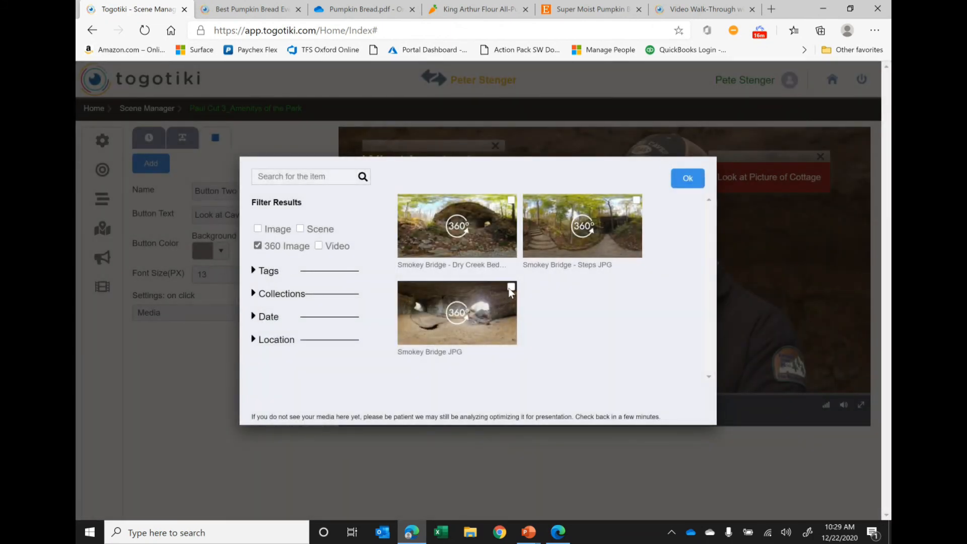
{"action": "left_click", "coordinate": [690, 179]}
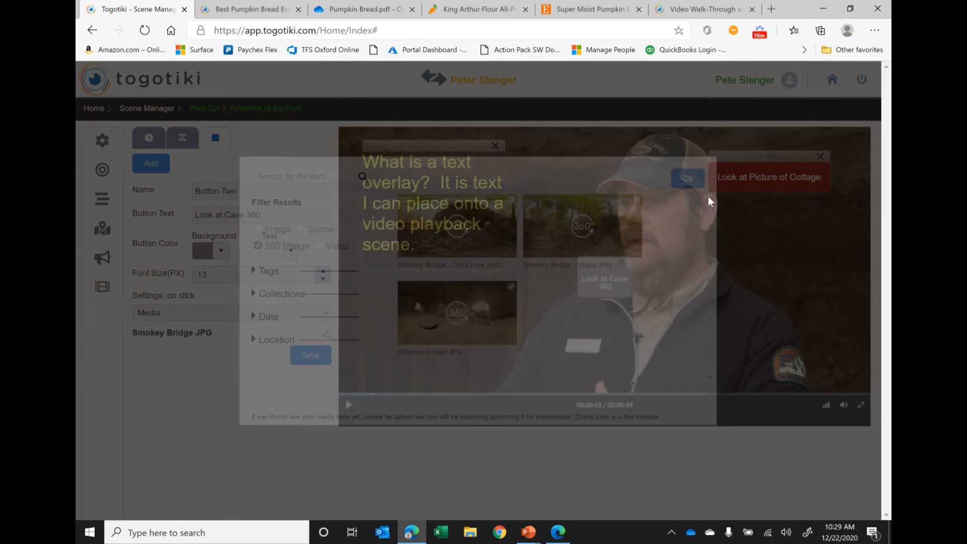
- Place the grey button below the red one, widened so its text fits on one line, and save the overlay
{"action": "left_click_drag", "start_coordinate": [636, 262], "coordinate": [723, 251]}
{"action": "left_click", "coordinate": [291, 357]}
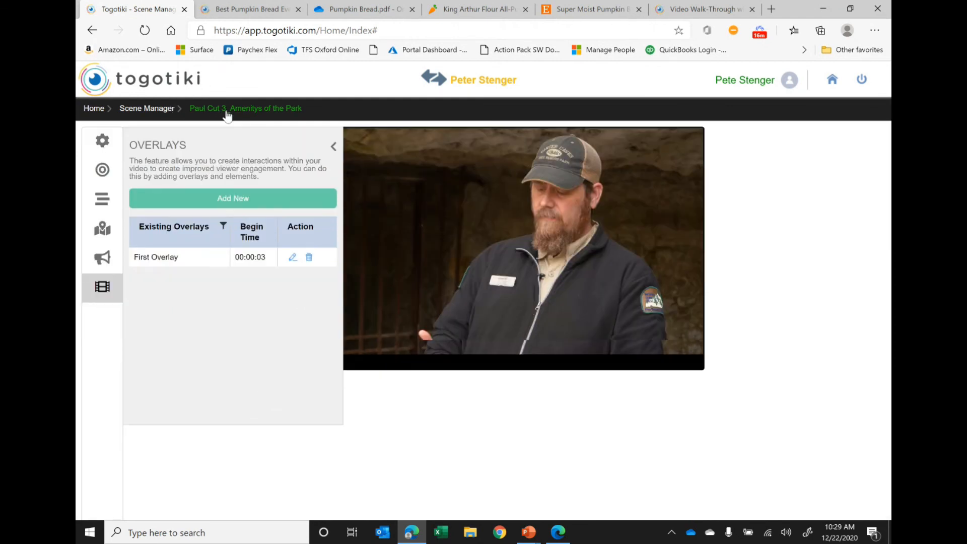
- Open the published scene page and play the video muted, pausing it while the overlay text and buttons are shown
{"action": "left_click", "coordinate": [261, 110]}
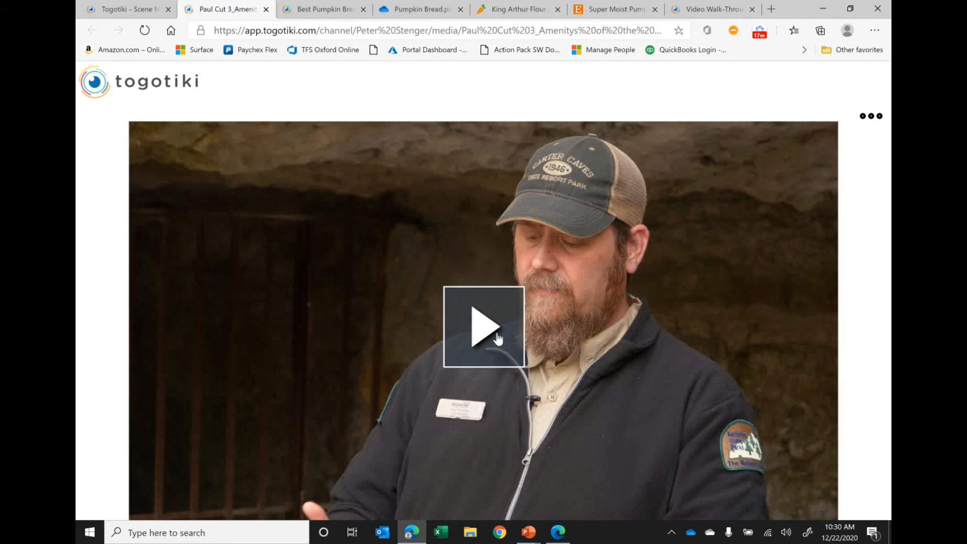
{"action": "left_click", "coordinate": [498, 338]}
{"action": "left_click", "coordinate": [812, 502]}
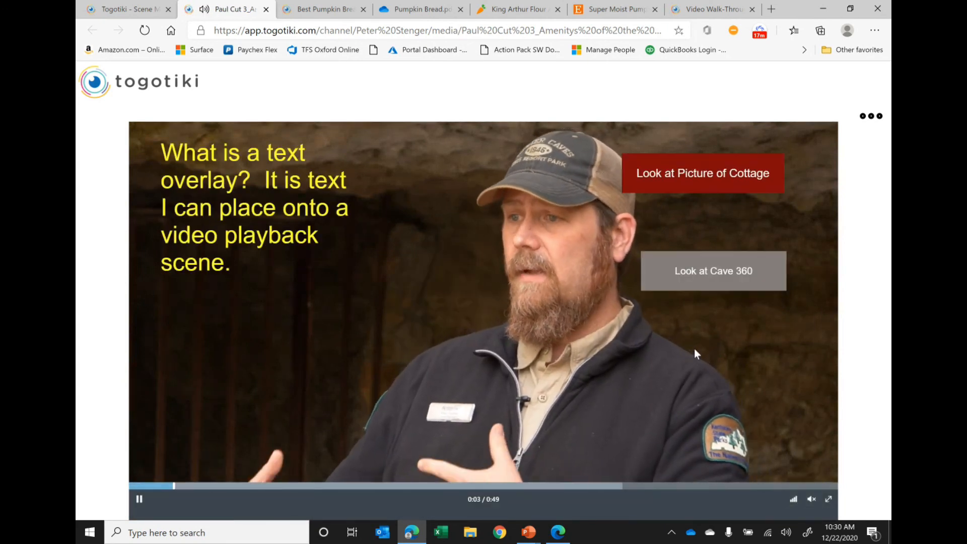
{"action": "left_click", "coordinate": [329, 391]}
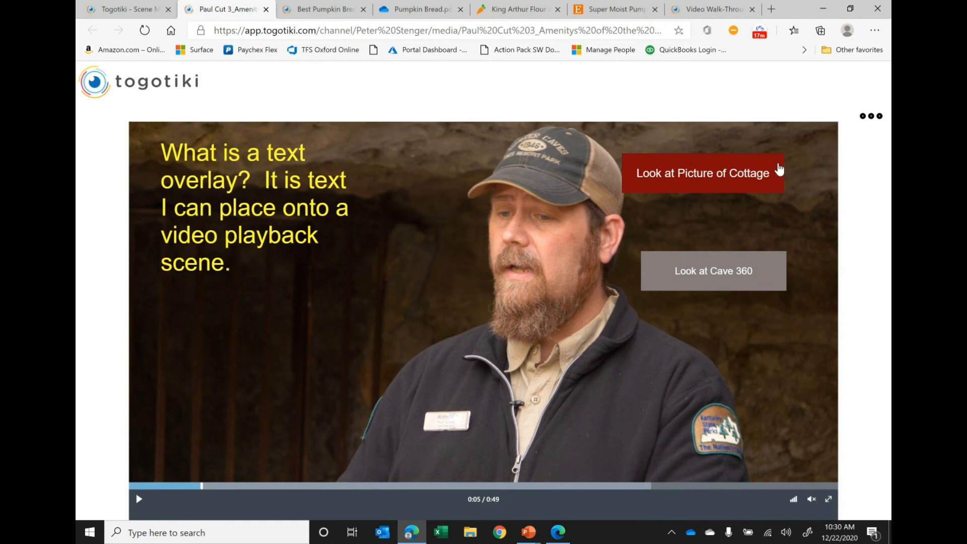
- Test both overlay buttons by opening and closing the cottage picture and looking around in the cave 360 image before closing it
{"action": "left_click", "coordinate": [704, 174]}
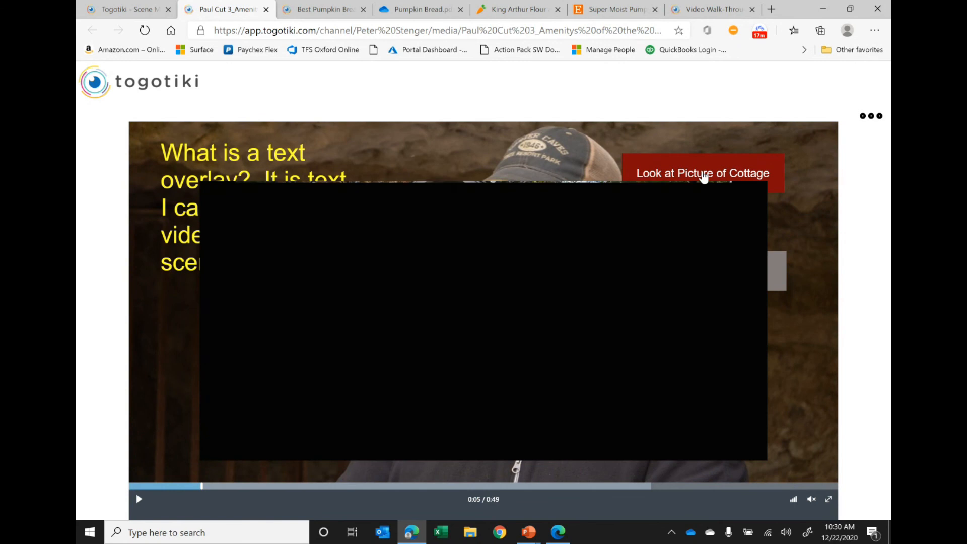
{"action": "left_click", "coordinate": [804, 209]}
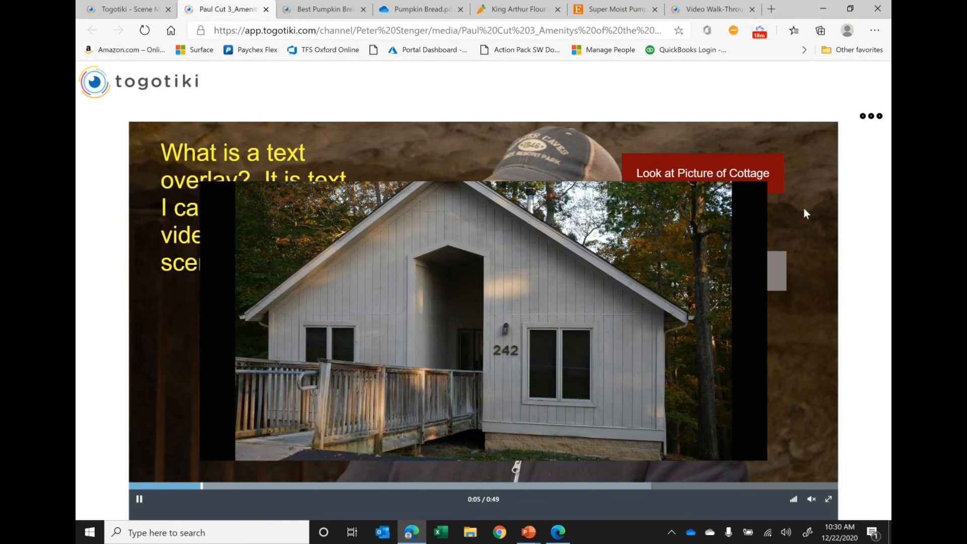
{"action": "left_click", "coordinate": [719, 274]}
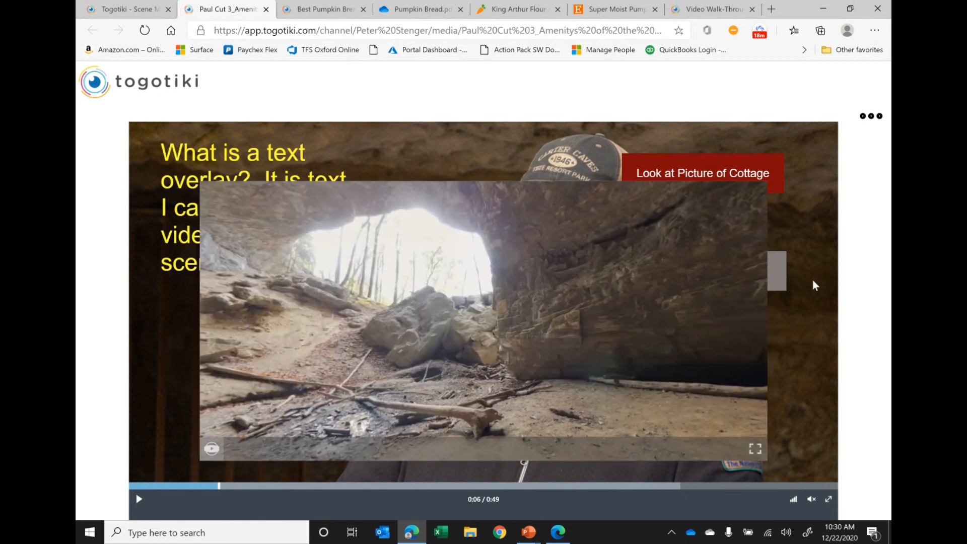
{"action": "left_click_drag", "start_coordinate": [582, 311], "coordinate": [593, 281]}
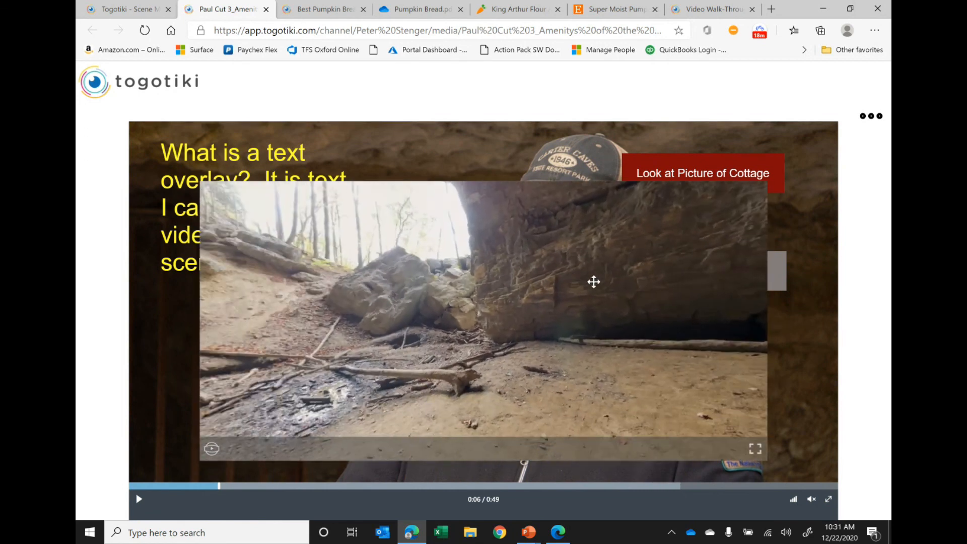
{"action": "left_click", "coordinate": [801, 344]}
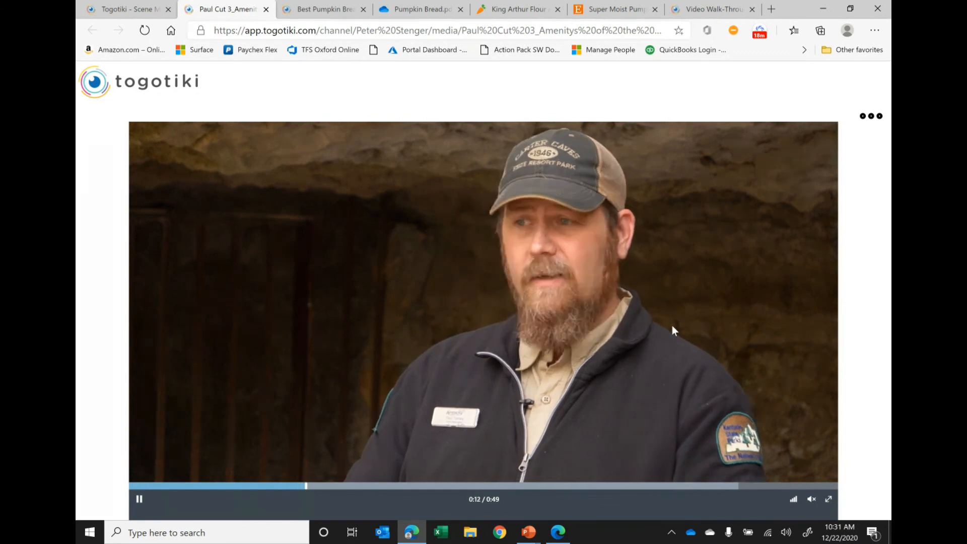
- Return to the scene editor and view the scene's embed code from its settings, closing it when done
{"action": "left_click", "coordinate": [130, 9]}
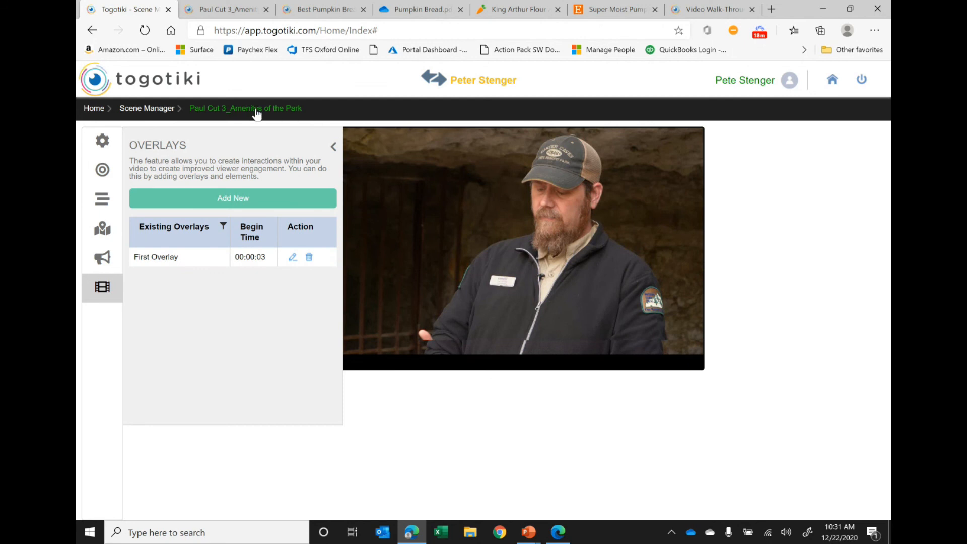
{"action": "left_click", "coordinate": [103, 143]}
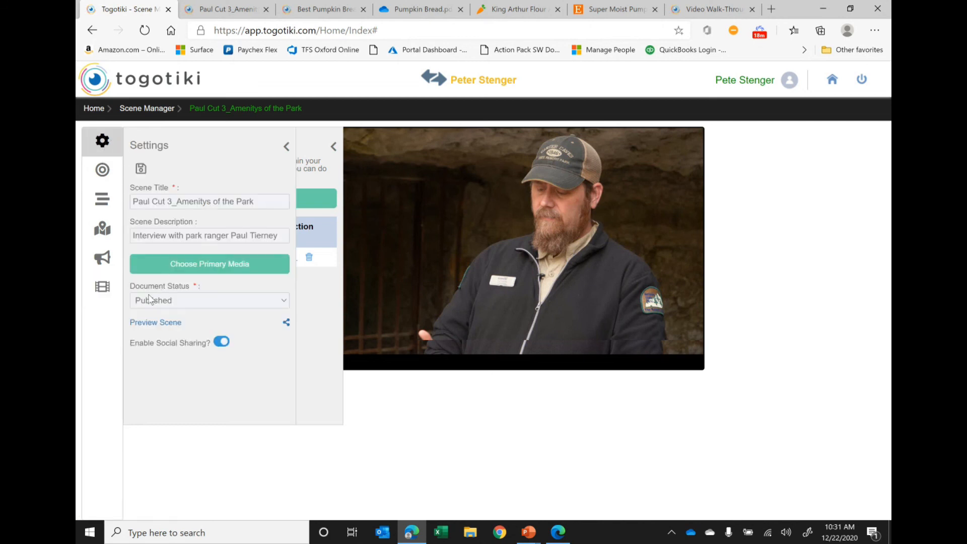
{"action": "left_click", "coordinate": [287, 321]}
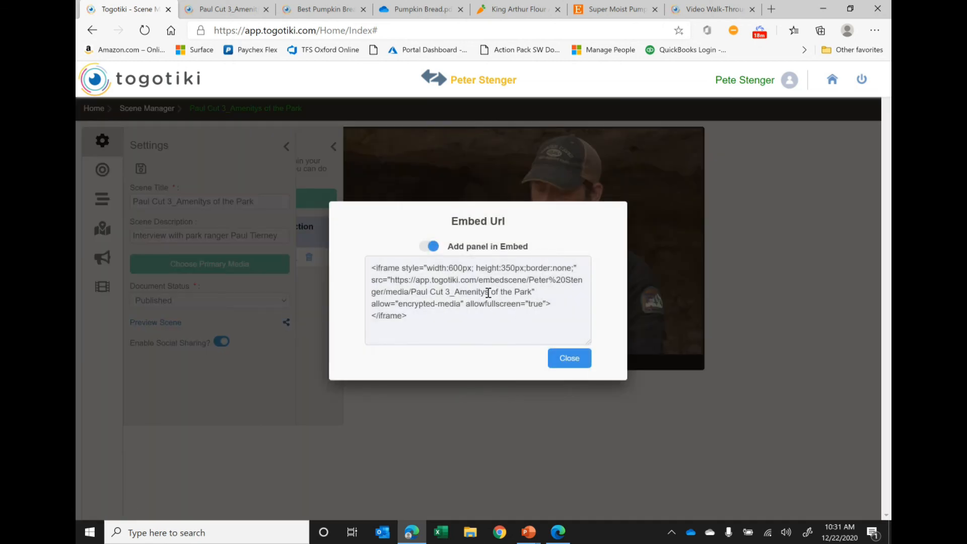
{"action": "left_click", "coordinate": [413, 460]}
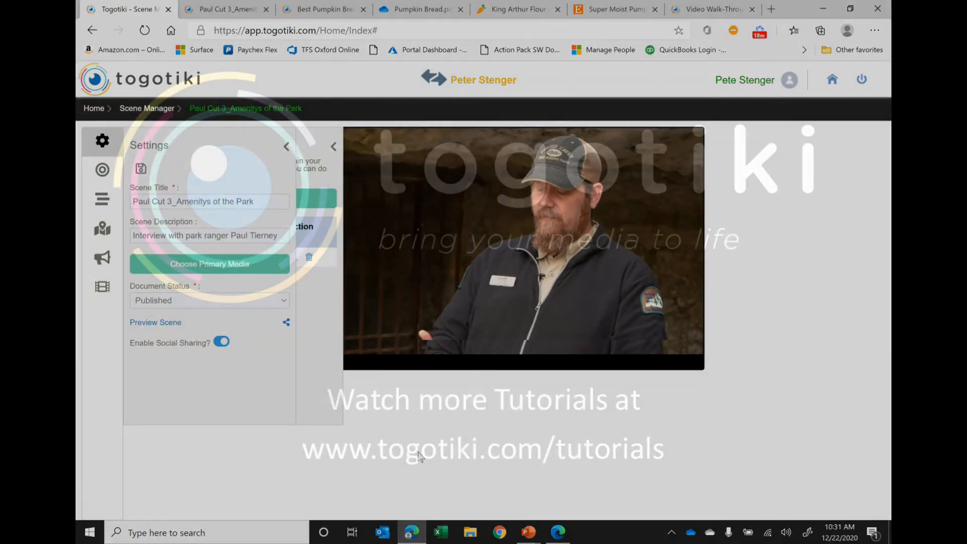